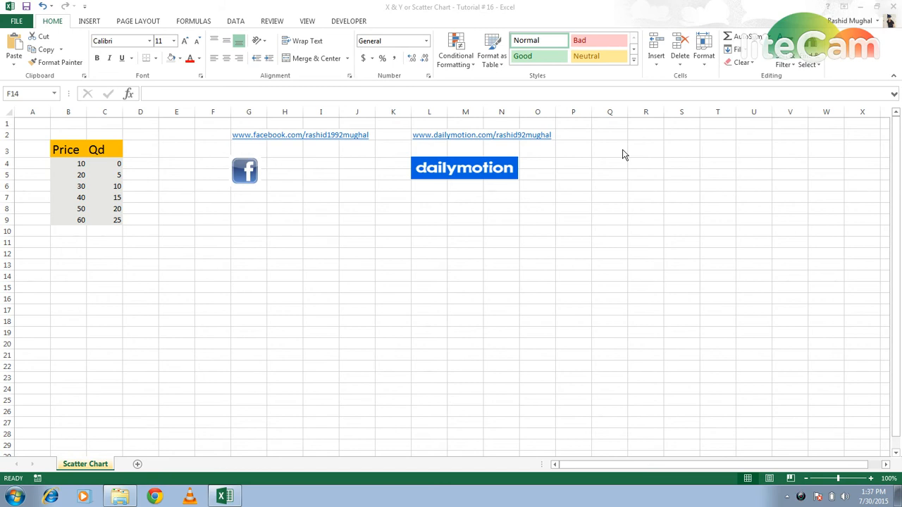
- Insert a markers-only scatter chart from the Price and Qd data in B3:C9 and move it slightly closer to the table
click(74, 152)
click(74, 152)
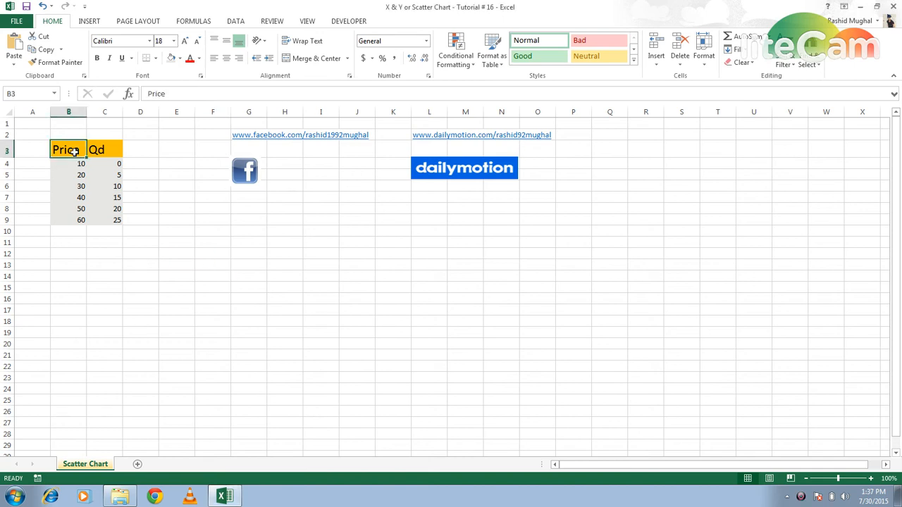
key(shift+Right)
key(shift+Down)
key(shift+Down)
key(shift+Down)
key(shift+Down)
key(shift+Down)
key(shift+Down)
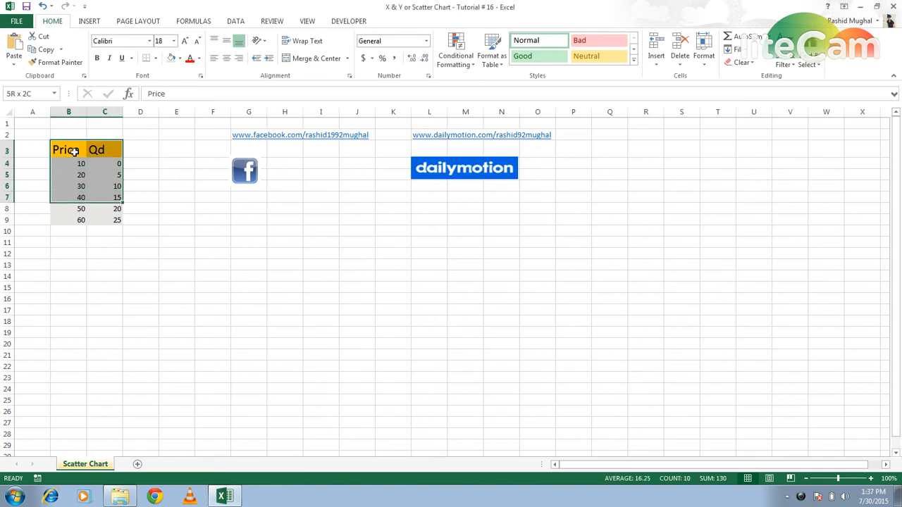
click(90, 21)
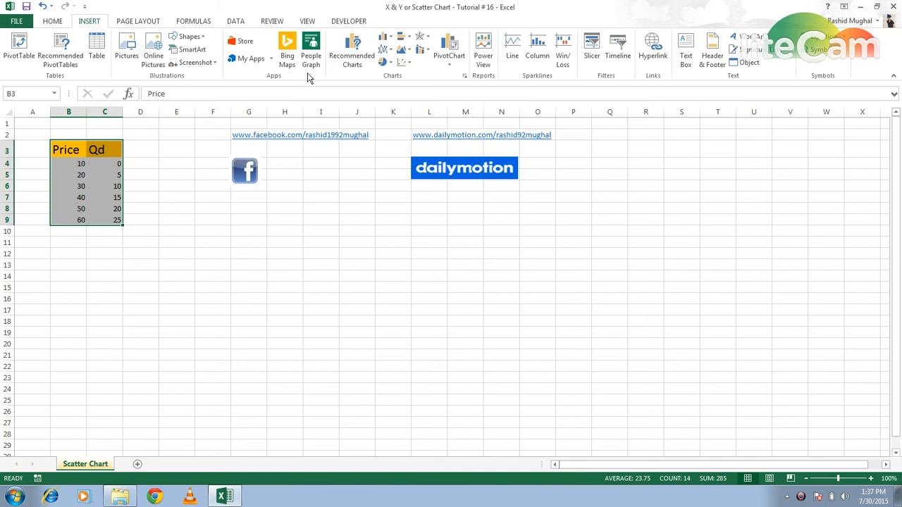
click(409, 63)
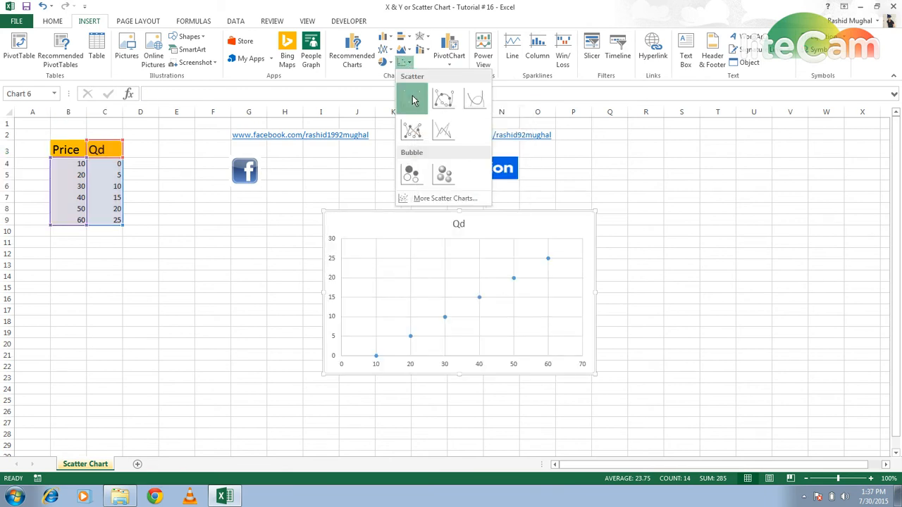
click(412, 99)
mouse_move(331, 230)
mouse_down()
mouse_move(278, 221)
mouse_move(294, 222)
mouse_up()
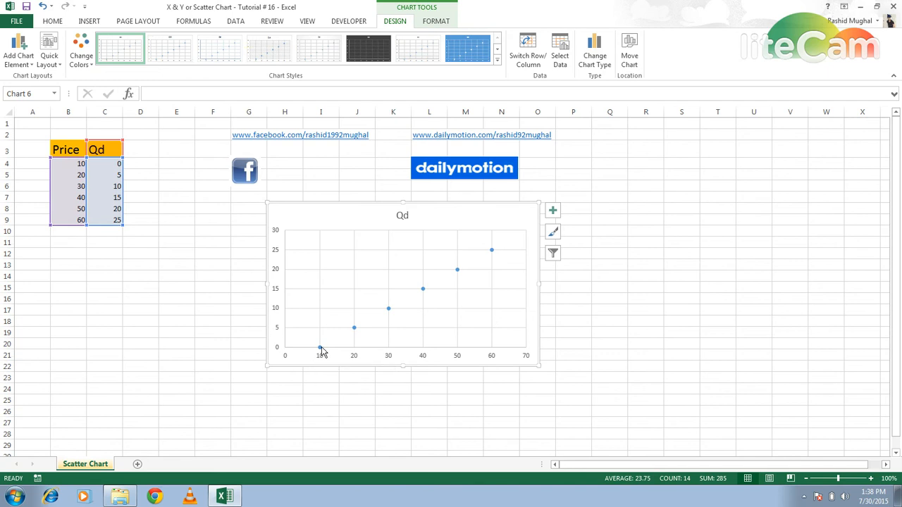
- Change the chart title to "Relation Bet P & Qd"
mouse_move(322, 352)
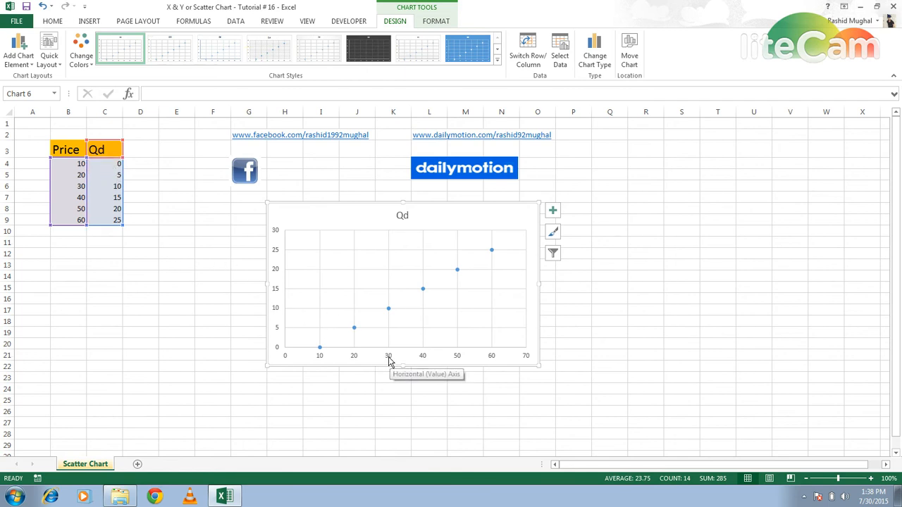
mouse_move(389, 310)
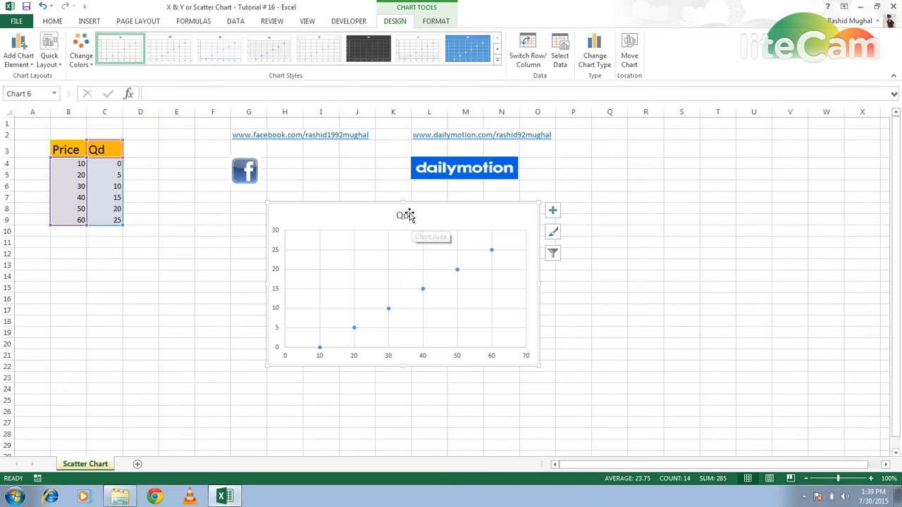
click(407, 215)
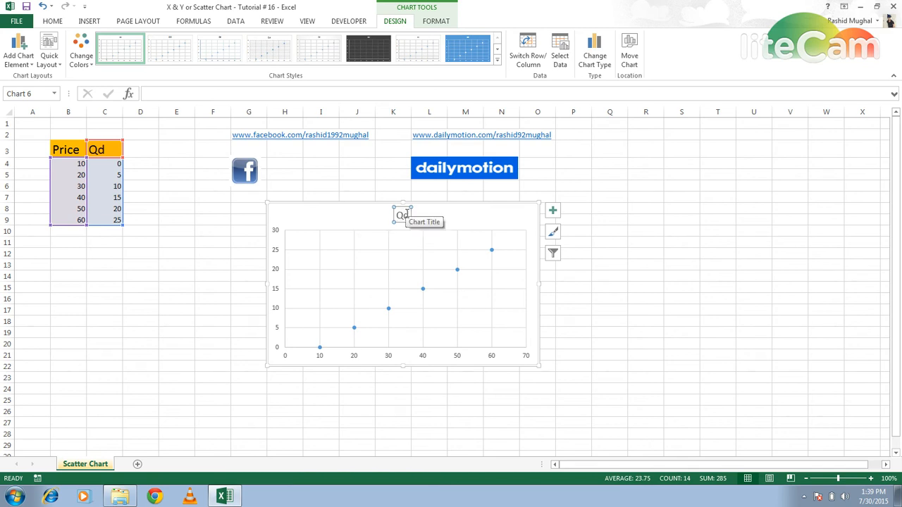
click(221, 88)
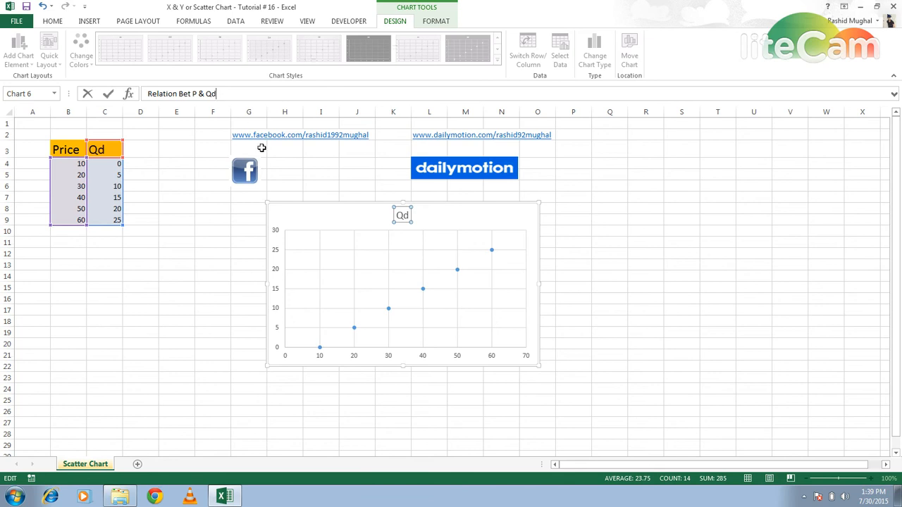
click(320, 148)
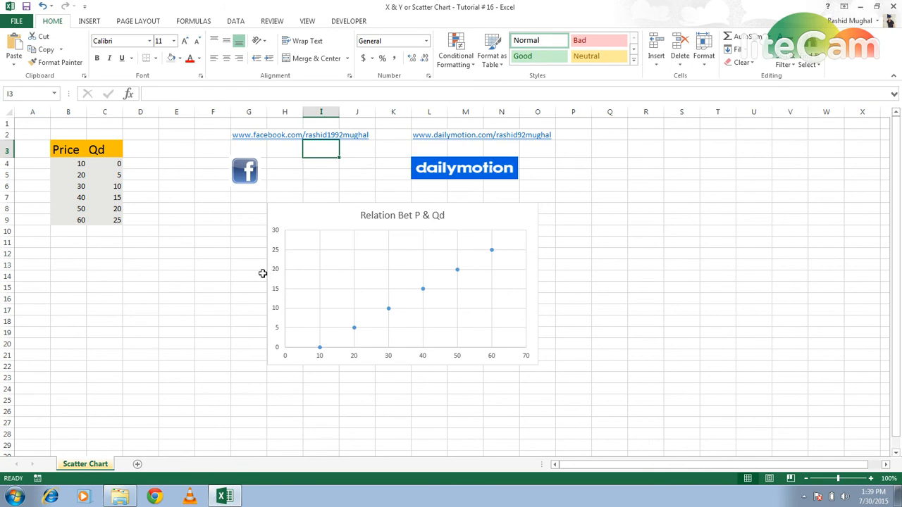
- Add axis titles to the chart and name the vertical axis "Qd"
click(489, 227)
click(552, 211)
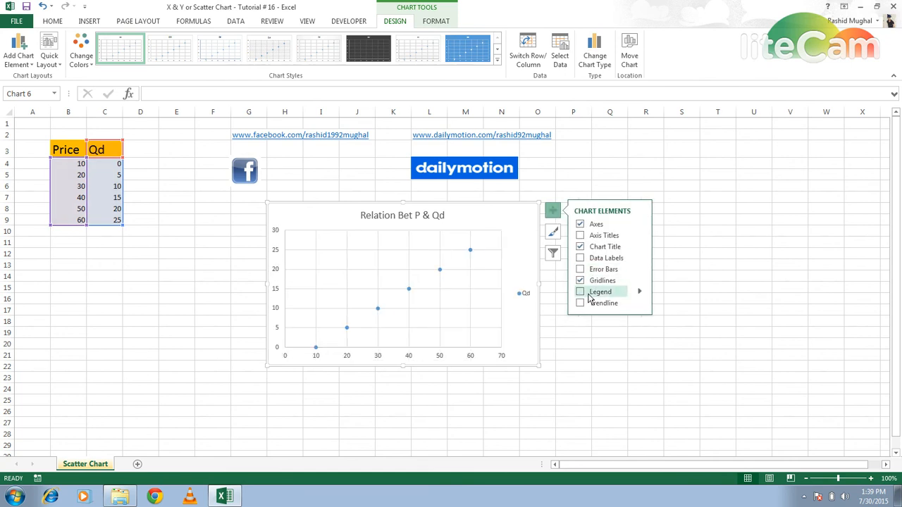
click(580, 236)
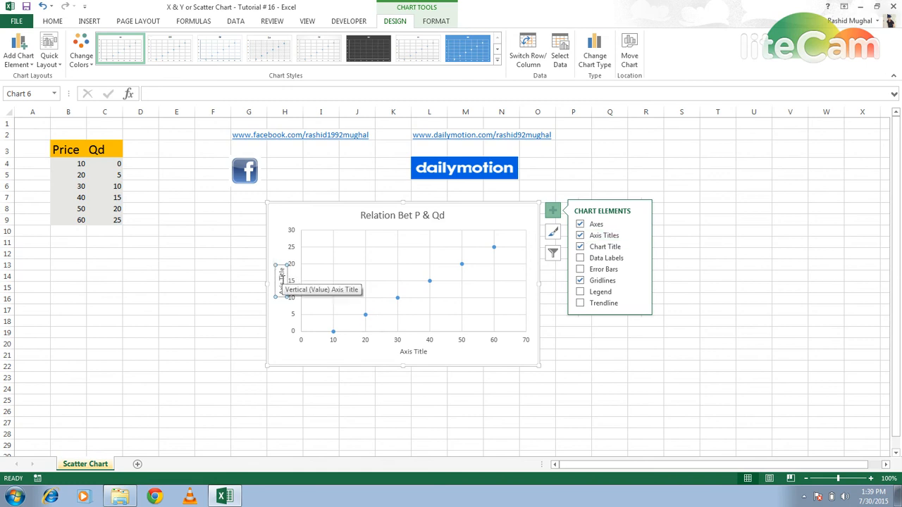
click(281, 282)
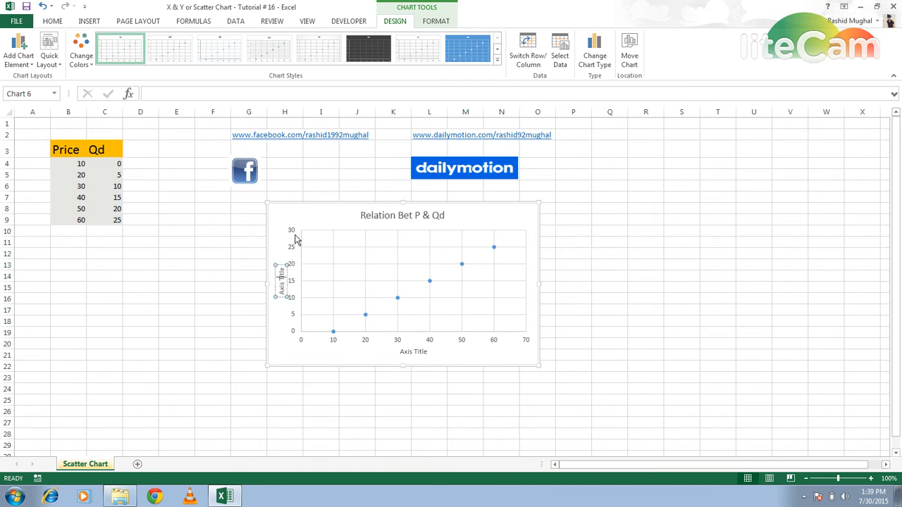
click(207, 93)
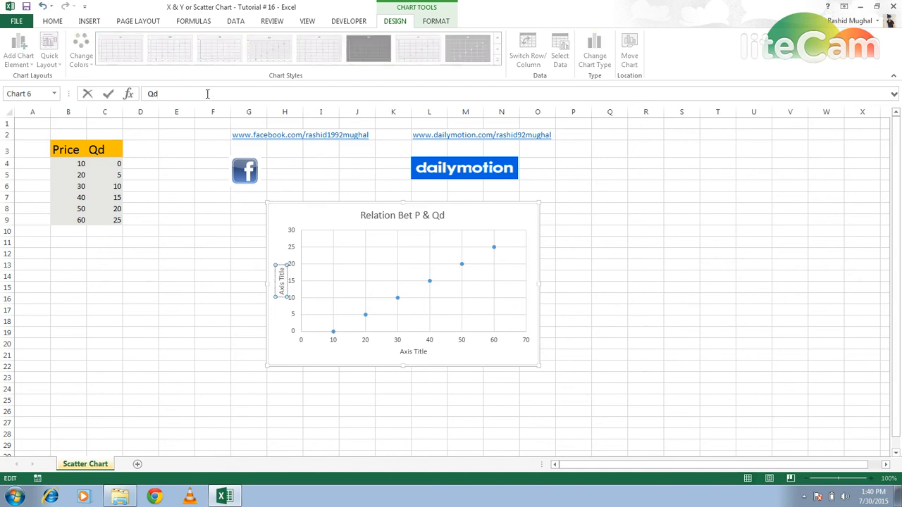
- Name the chart's horizontal axis "Price"
click(413, 353)
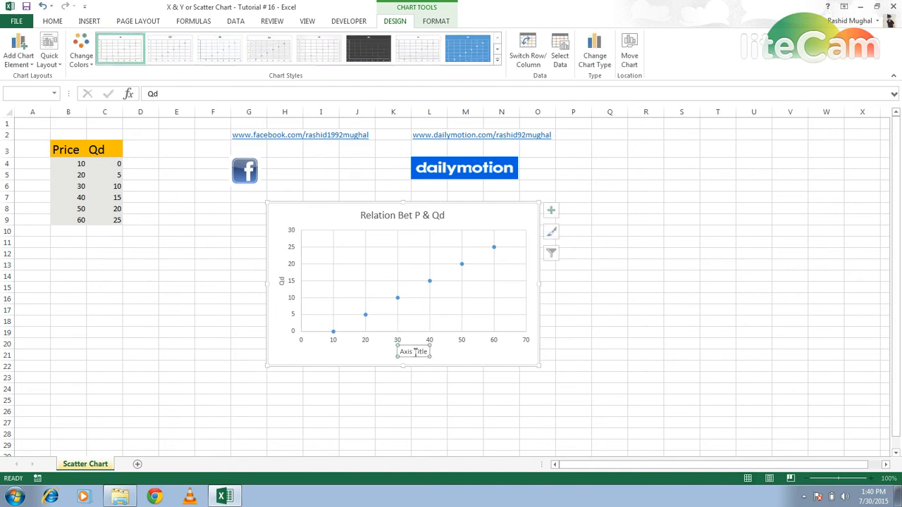
click(200, 96)
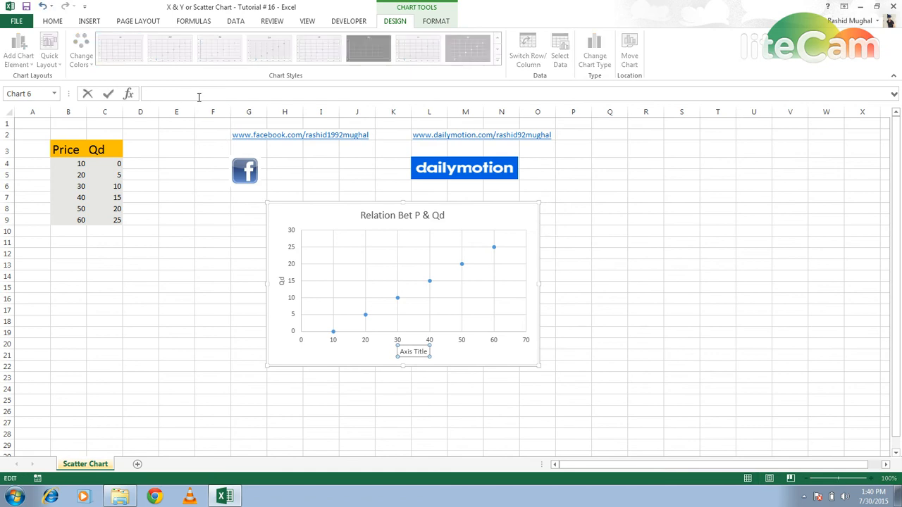
click(182, 162)
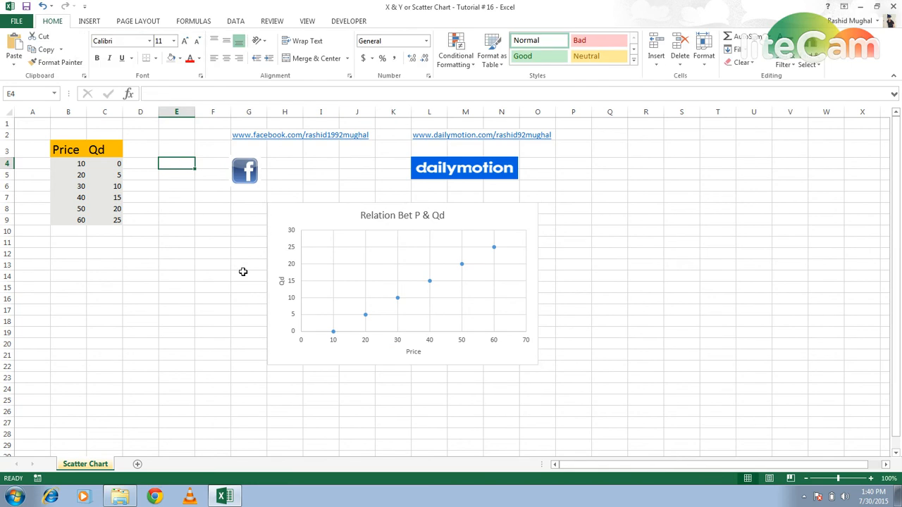
- Increase the font size of the vertical axis title "Qd" to 20
click(279, 280)
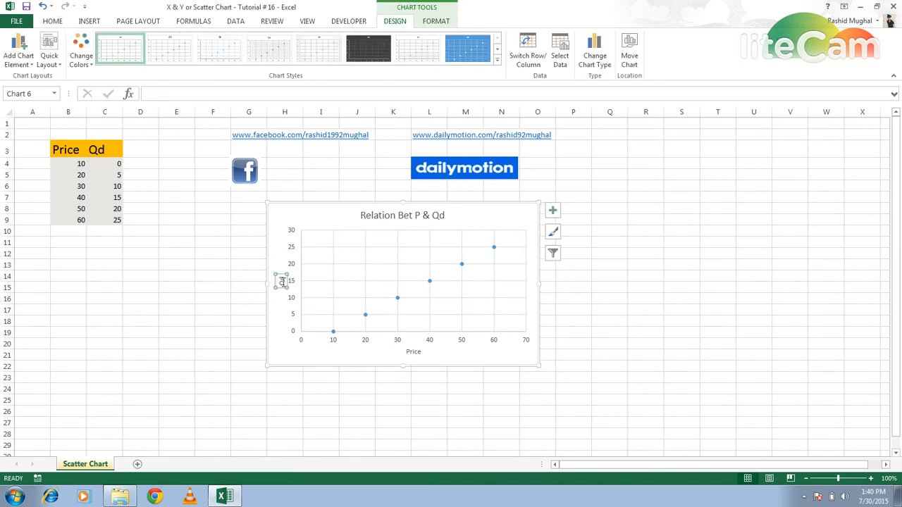
click(55, 22)
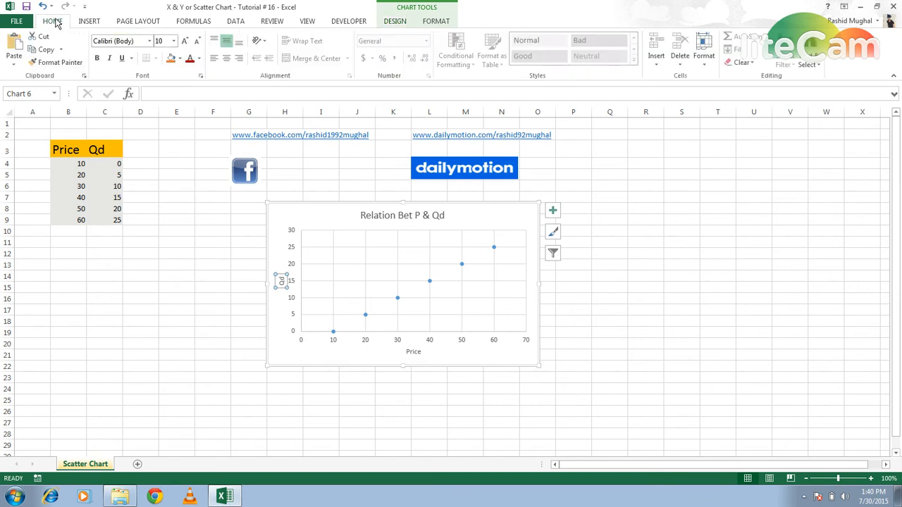
click(185, 41)
click(185, 41)
click(185, 41)
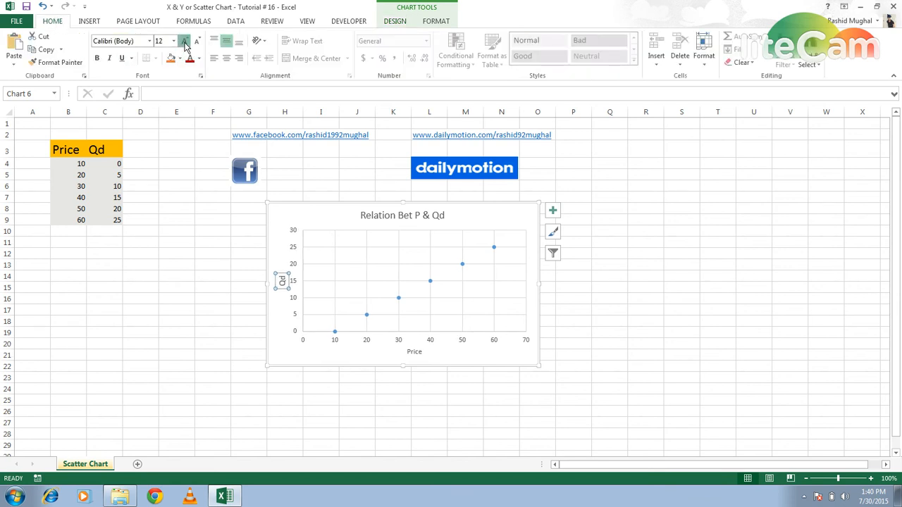
click(185, 41)
click(185, 41)
click(185, 41)
click(185, 41)
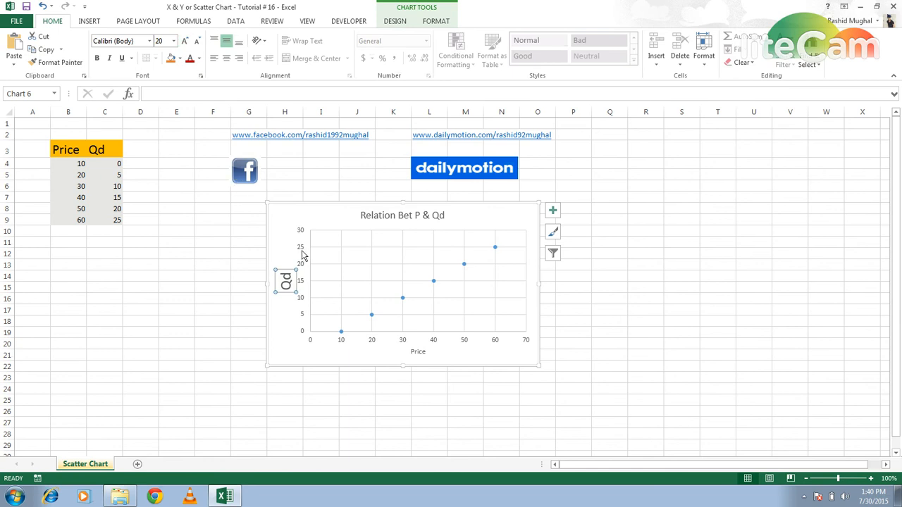
- Increase the font size of the horizontal axis title "Price" to 20
click(421, 360)
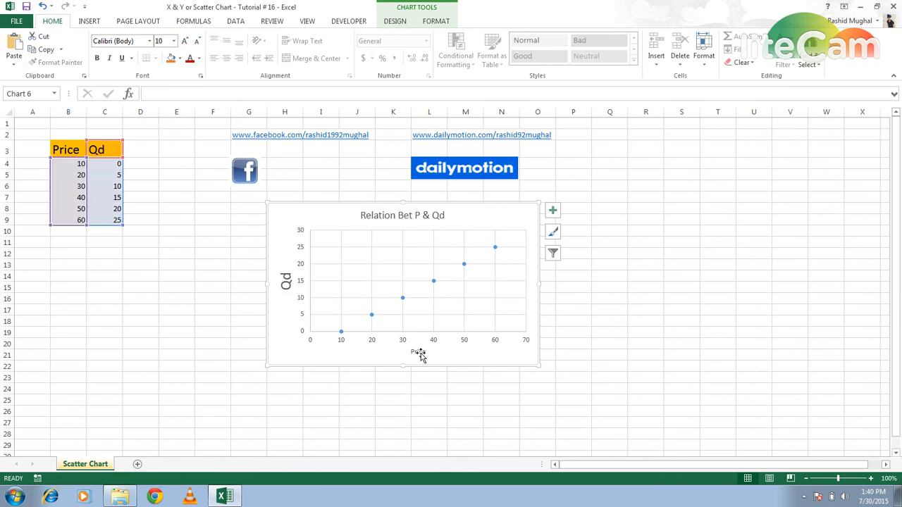
click(419, 353)
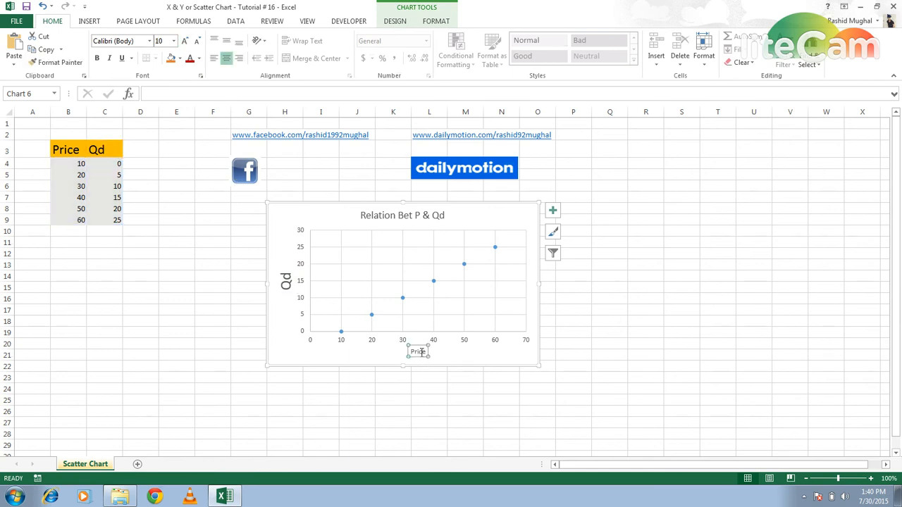
click(185, 42)
click(186, 41)
click(185, 42)
click(185, 41)
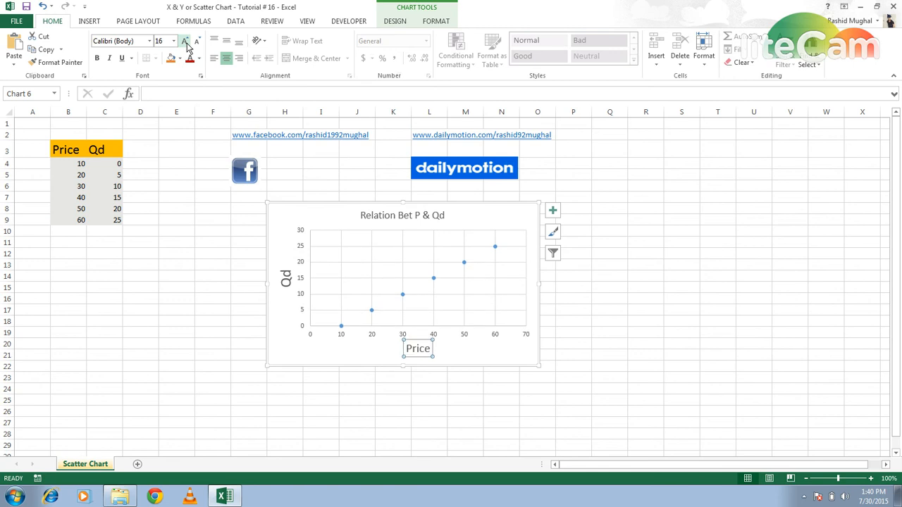
click(185, 42)
click(185, 42)
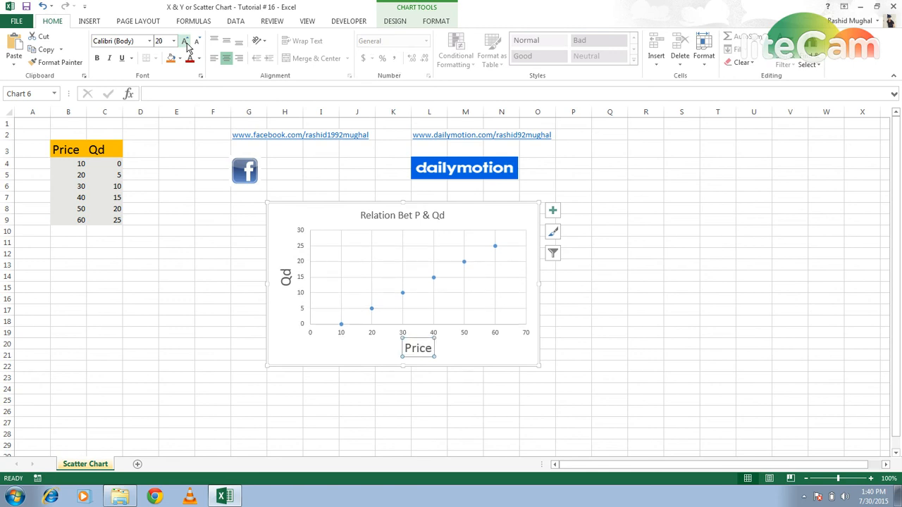
- Increase the font size of the chart title to 18
click(388, 215)
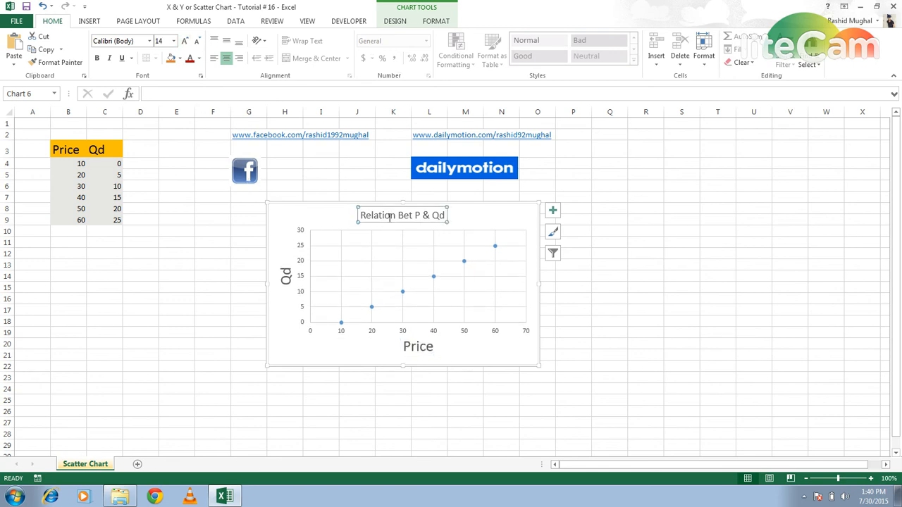
click(184, 42)
click(184, 42)
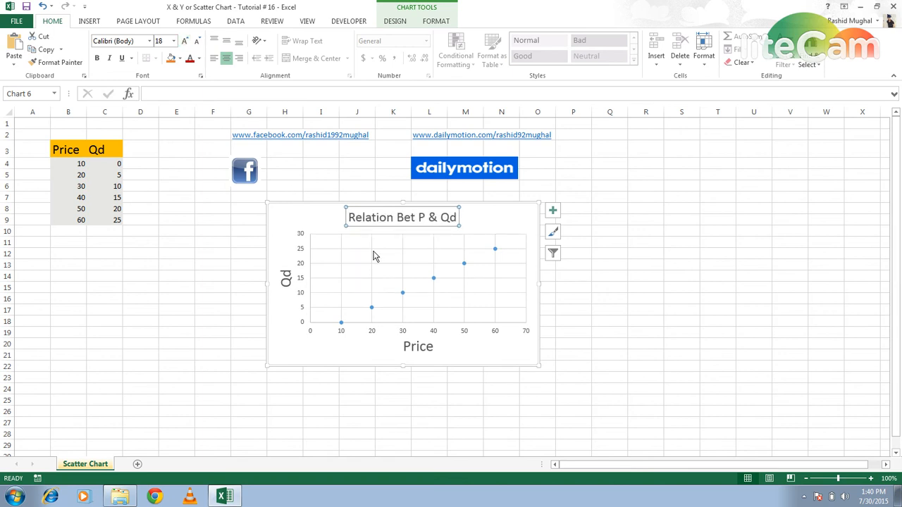
- Add a trendline and data labels to the scatter chart
click(412, 345)
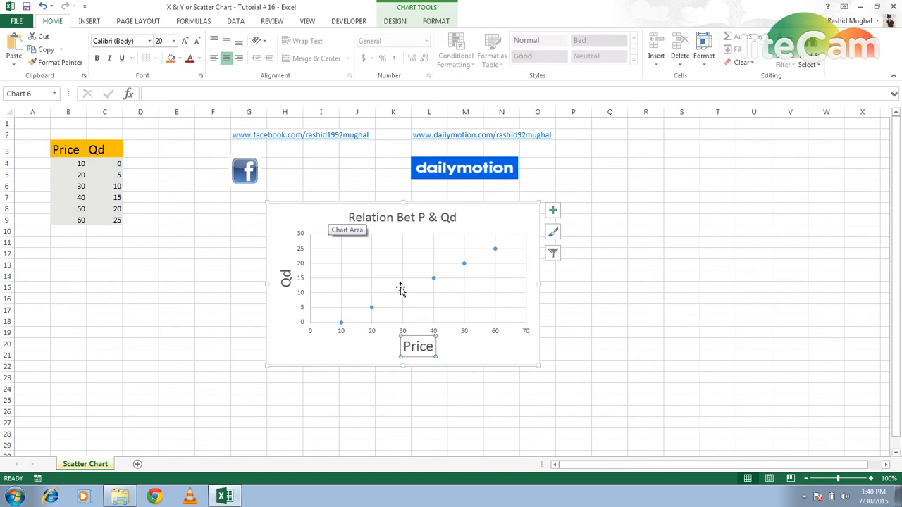
click(552, 210)
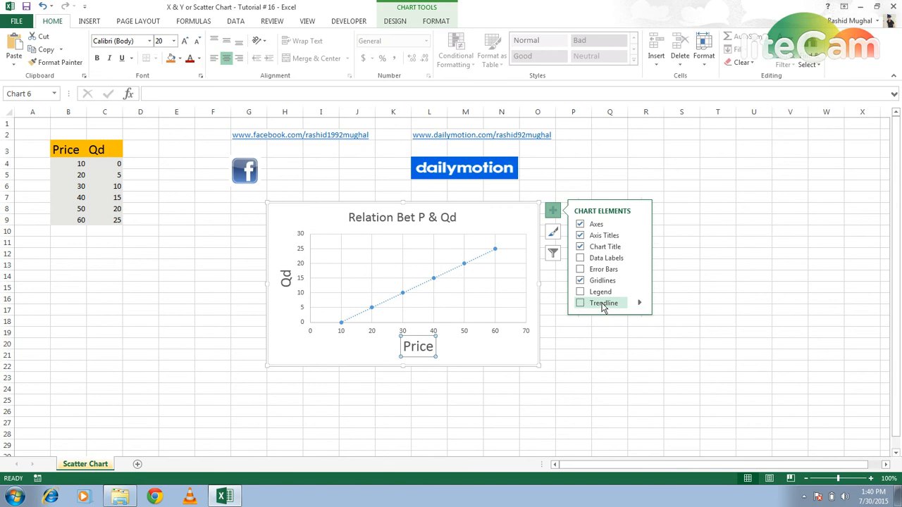
click(603, 304)
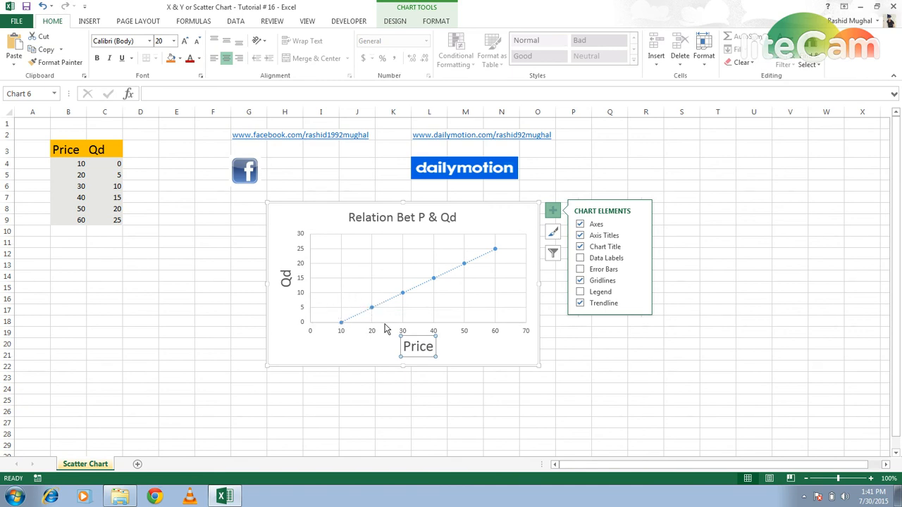
click(580, 259)
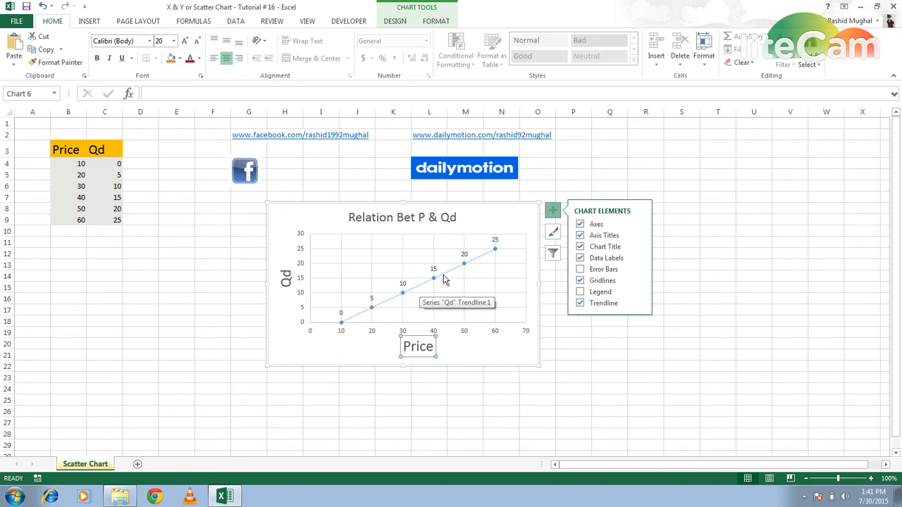
- Open the additional trendline options and display the linear trendline's equation on the chart
click(640, 305)
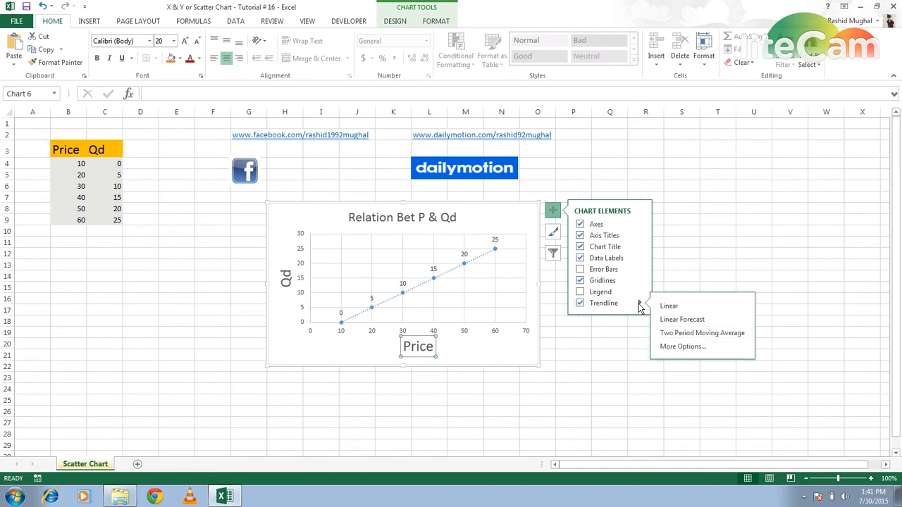
click(670, 346)
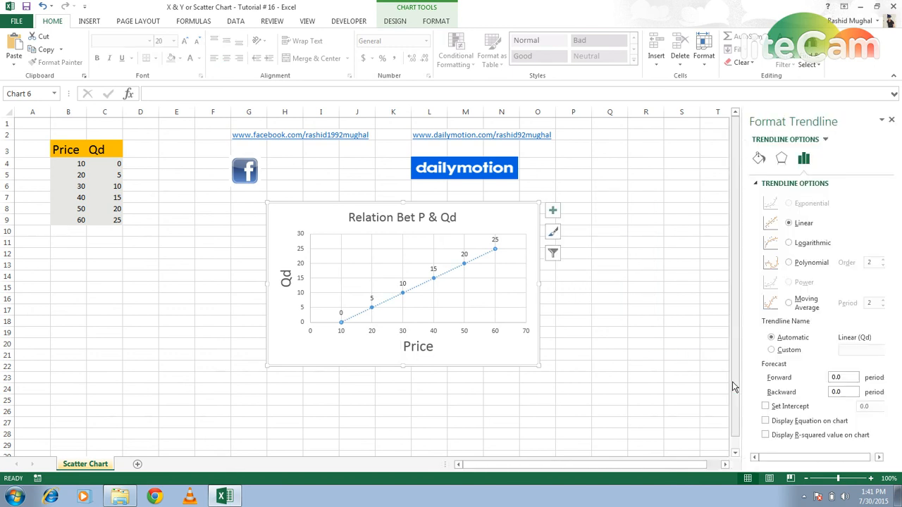
click(766, 421)
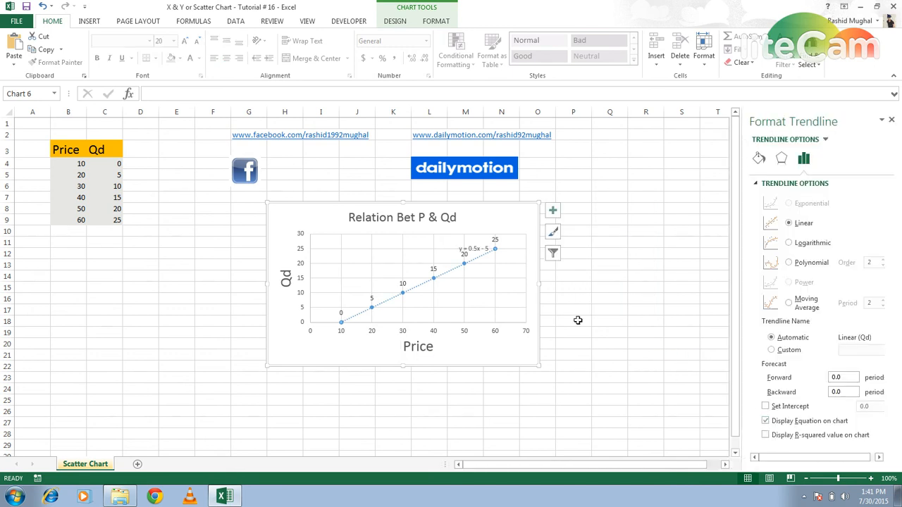
- Move the trendline equation label away from the data points into the empty area just below the chart title
click(470, 249)
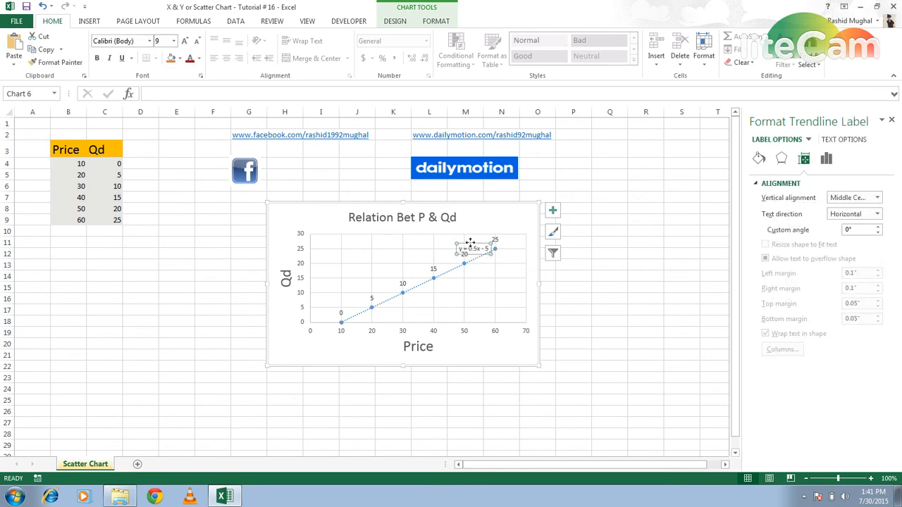
drag(470, 243, 399, 232)
click(406, 238)
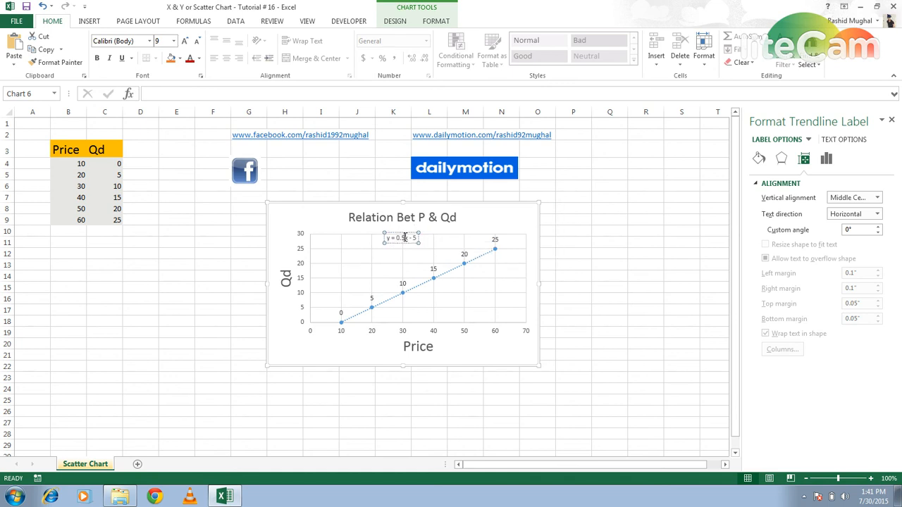
click(184, 43)
click(184, 43)
click(184, 43)
click(184, 44)
click(198, 42)
click(198, 42)
click(198, 42)
click(198, 43)
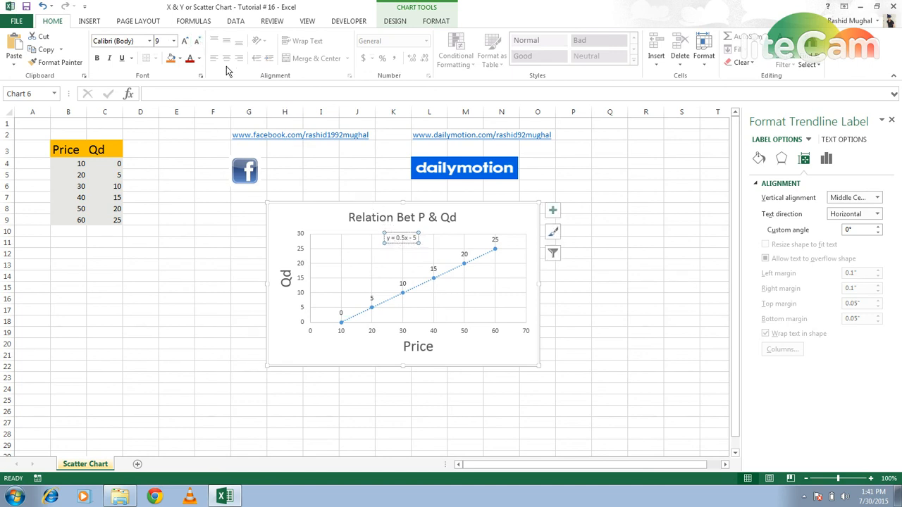
- Increase the trendline equation label's font size to 16 and re-center the label beneath the chart title
click(184, 42)
click(184, 42)
click(184, 41)
click(184, 42)
click(184, 41)
click(184, 42)
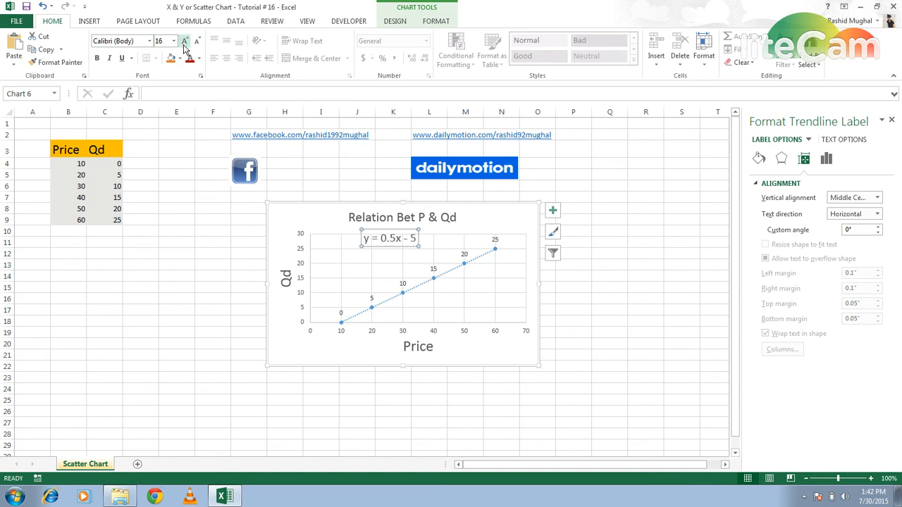
drag(387, 229, 398, 228)
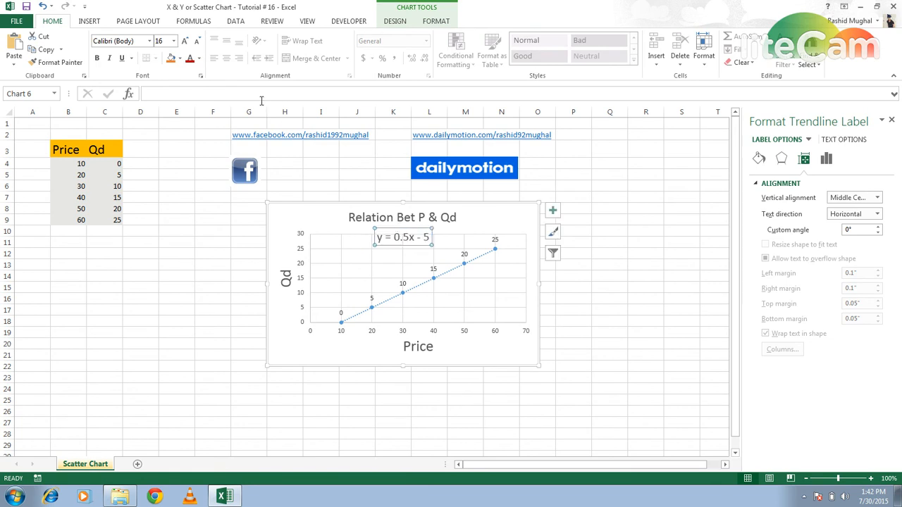
- Give the trendline equation label a yellow fill and red text, and nudge it slightly under the chart title
click(180, 61)
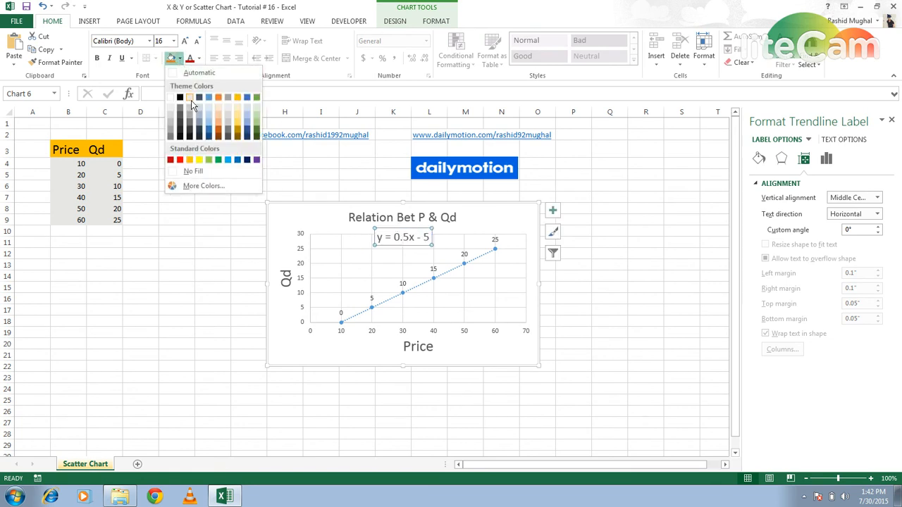
click(200, 160)
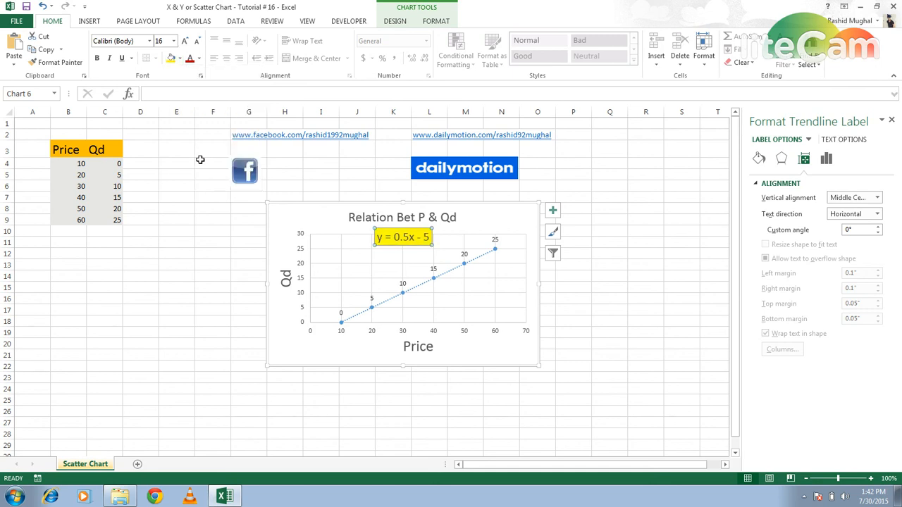
click(200, 58)
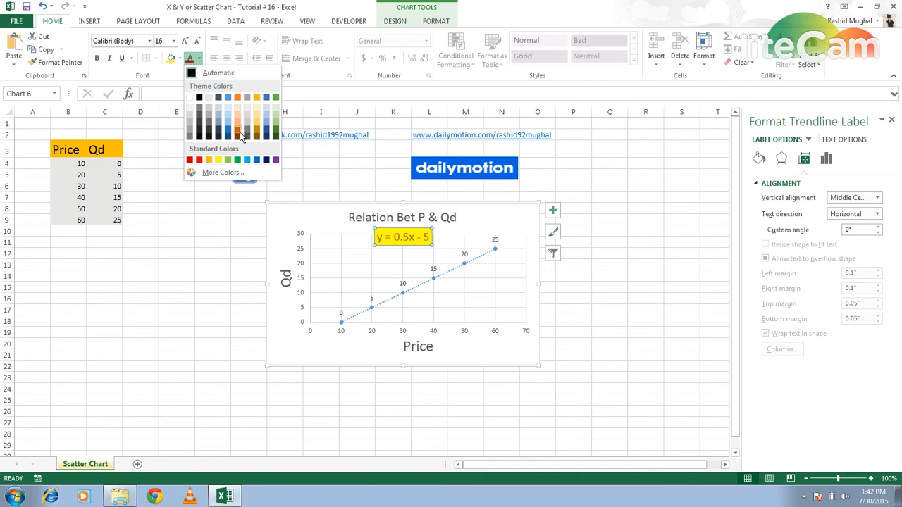
click(200, 160)
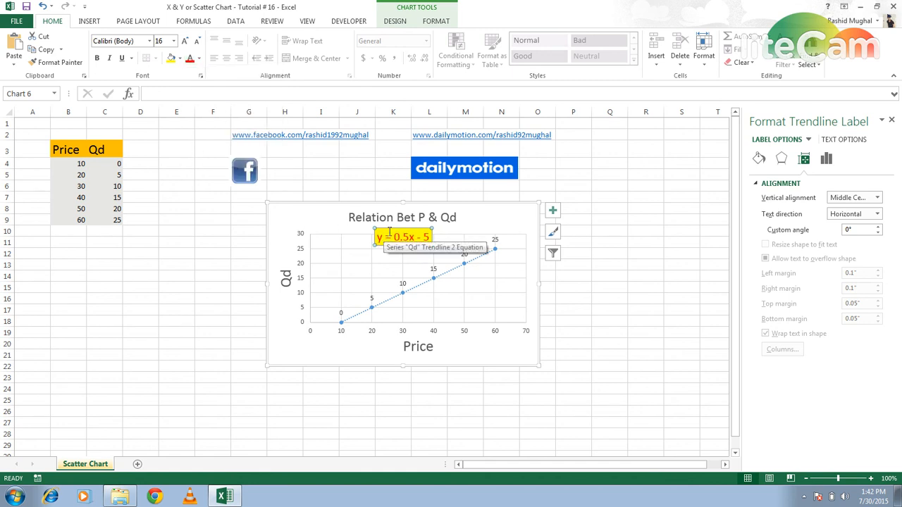
drag(392, 228, 397, 232)
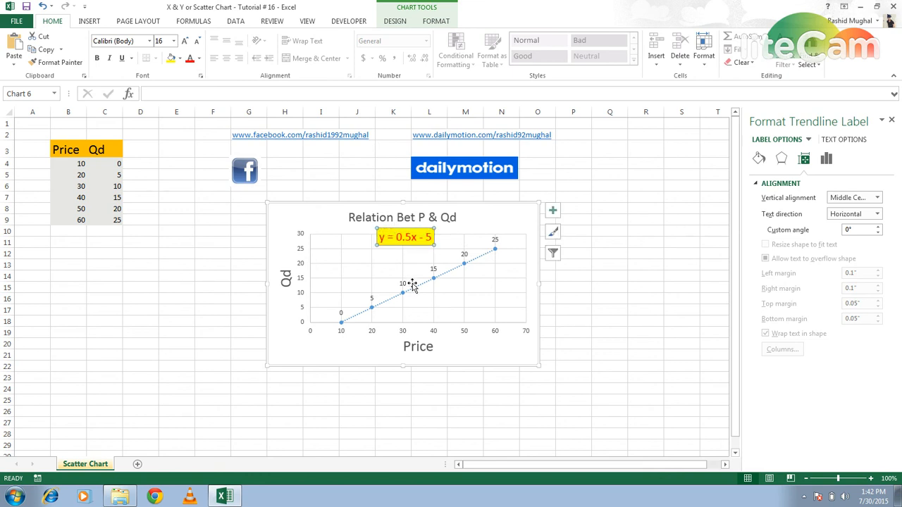
- Turn off the chart's gridlines, apply the dark grey chart style to the whole chart, and deselect it
click(554, 212)
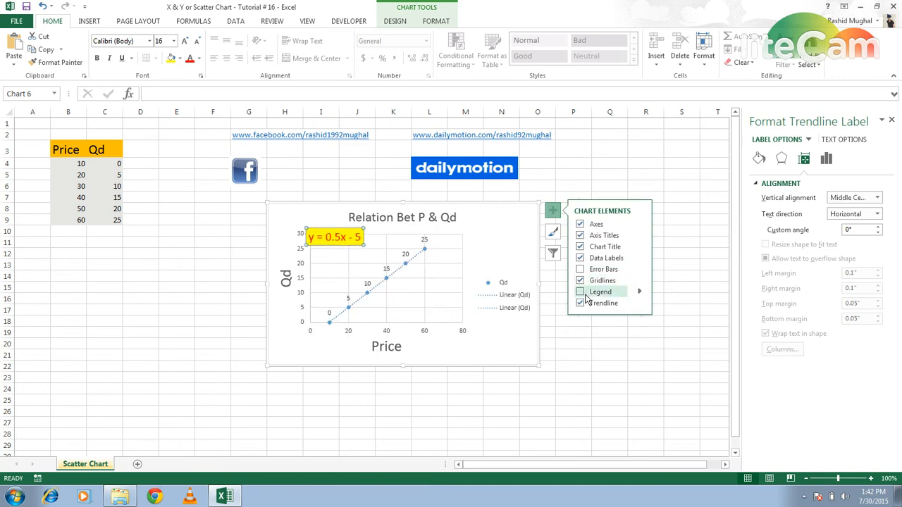
click(580, 282)
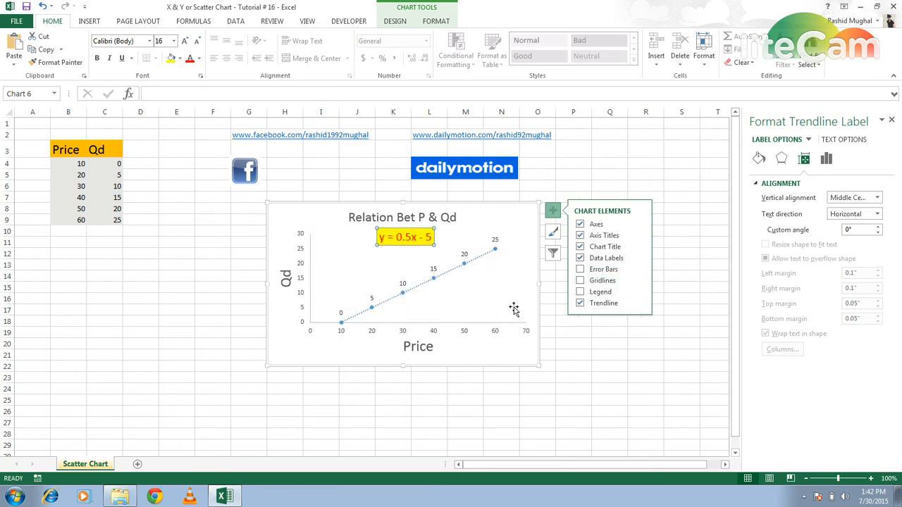
click(493, 218)
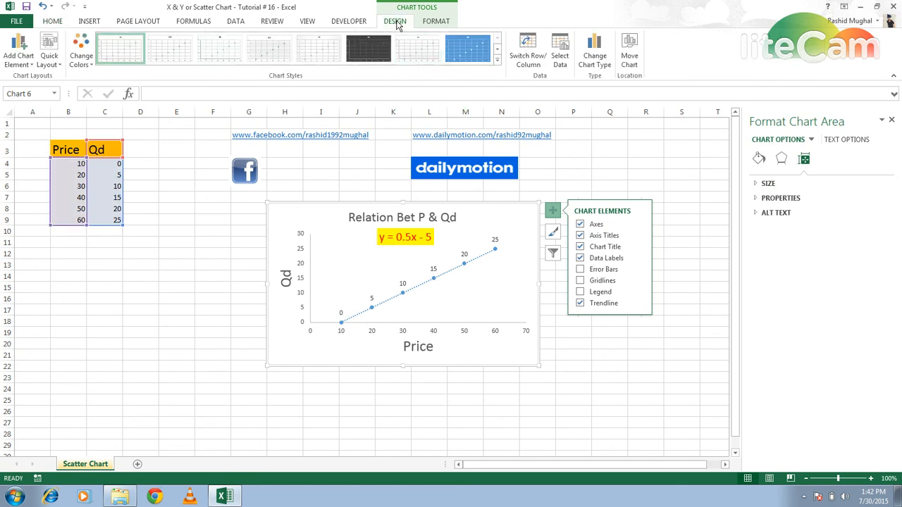
click(373, 50)
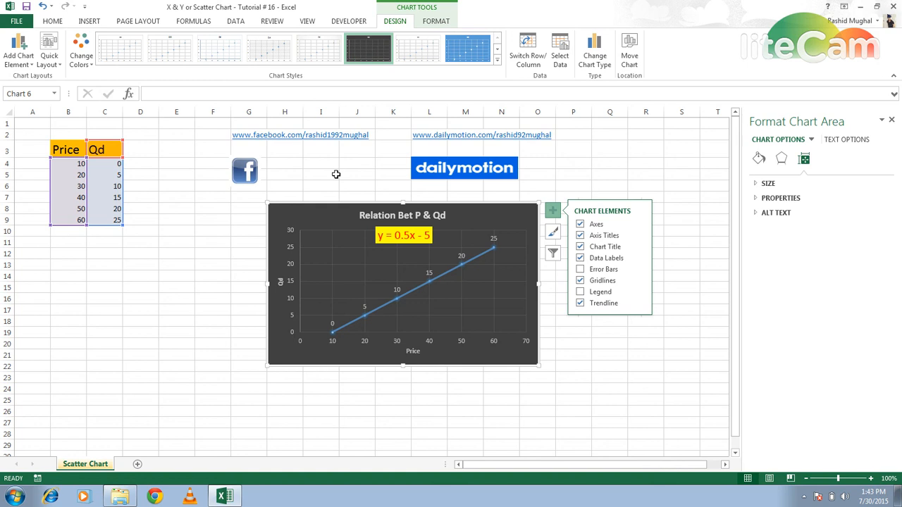
click(358, 176)
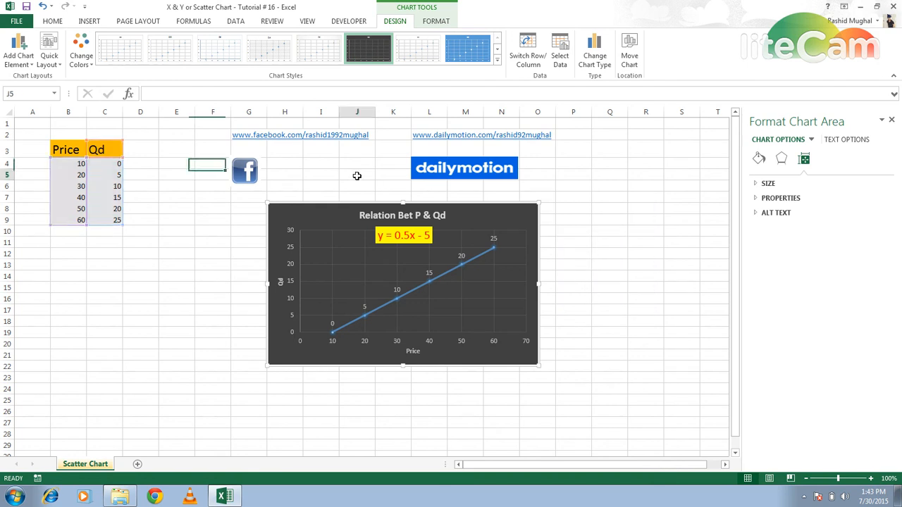
click(481, 221)
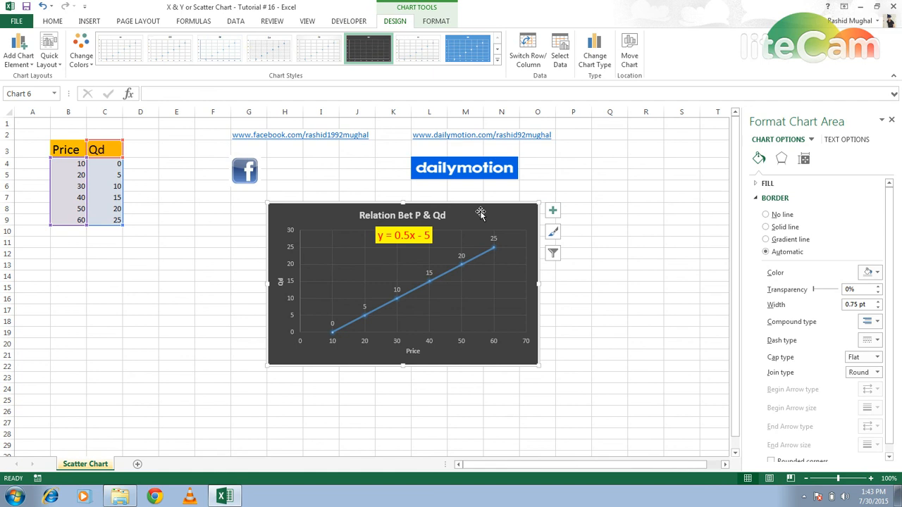
click(436, 21)
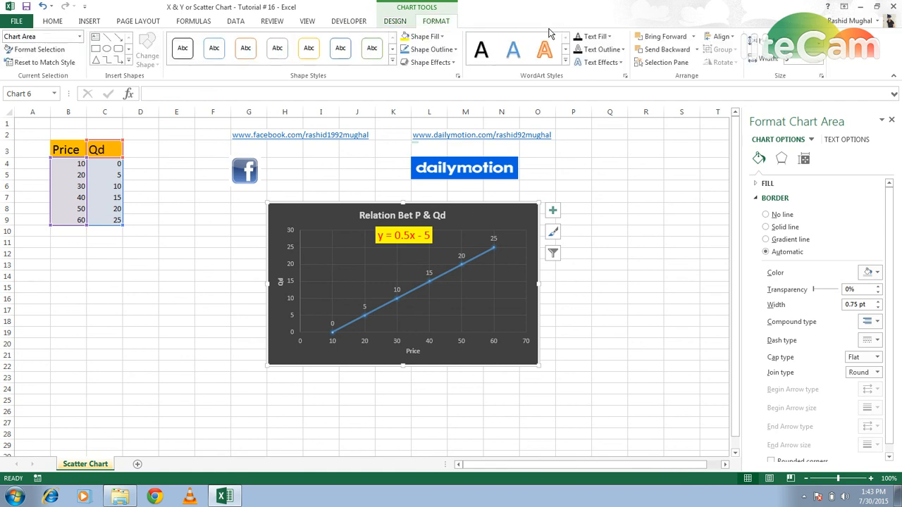
click(427, 9)
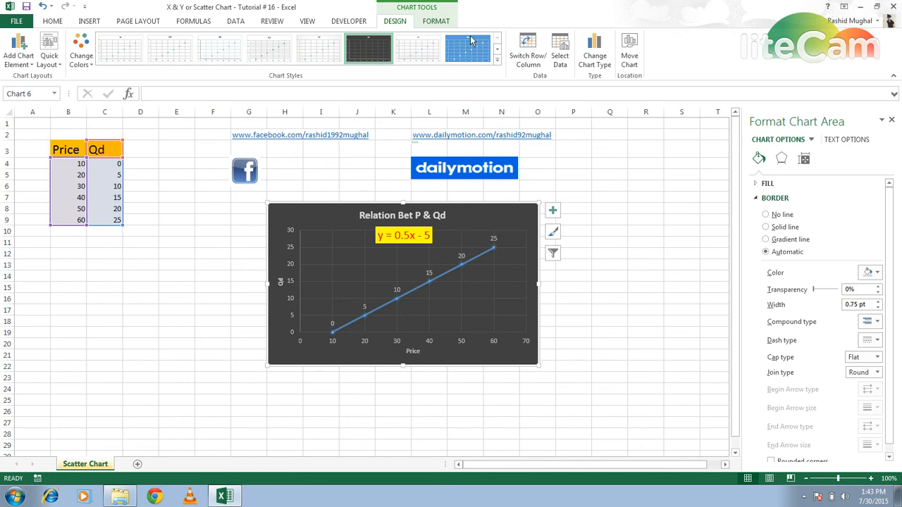